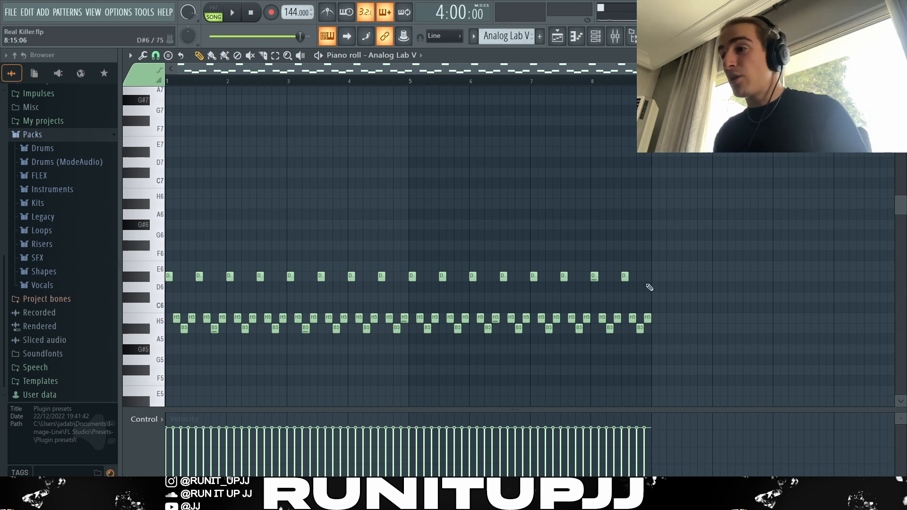
# Examine the Analog Lab V melody's opening four-note pattern and its repeats across the eight bars, and play it back.
pyautogui.moveTo(693, 341); pyautogui.dragTo(164, 272)
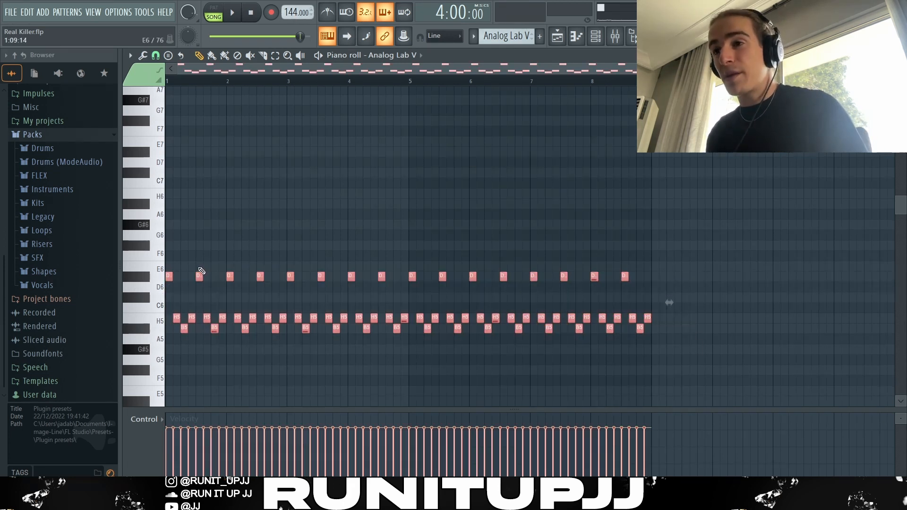
pyautogui.scroll(3, 200, 255)
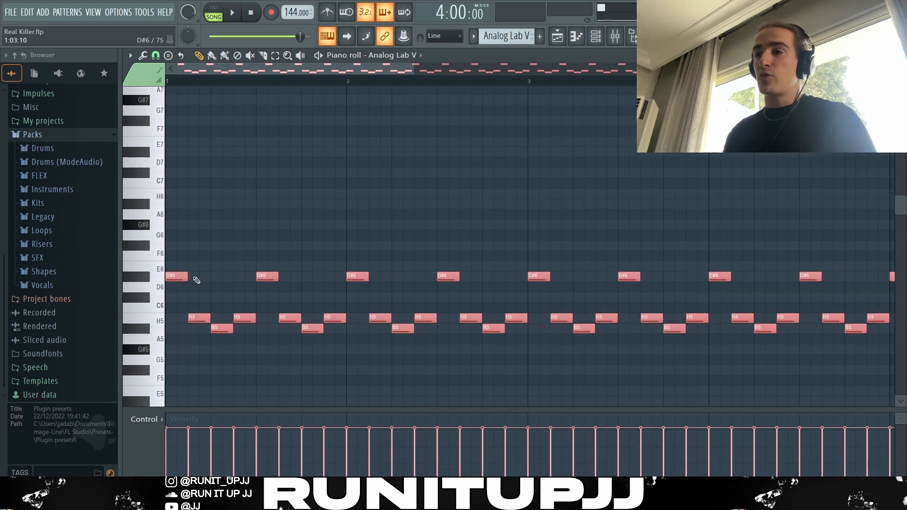
pyautogui.keyDown('ctrl'); pyautogui.click(195, 275); pyautogui.keyUp('ctrl')
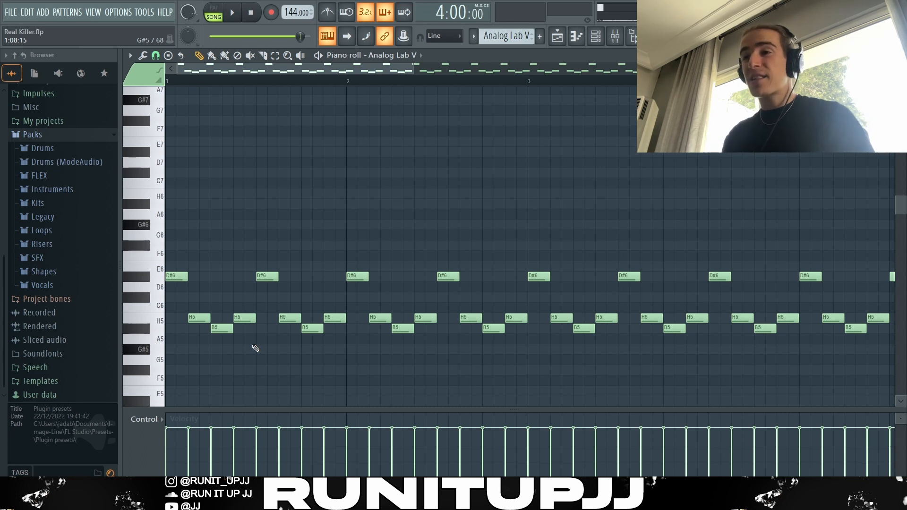
pyautogui.moveTo(251, 350); pyautogui.dragTo(167, 262)
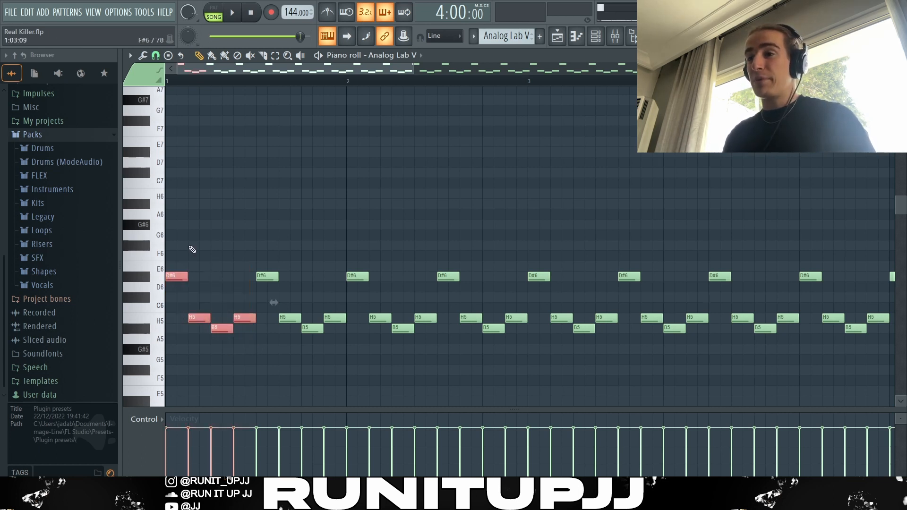
pyautogui.scroll(-4, 218, 281)
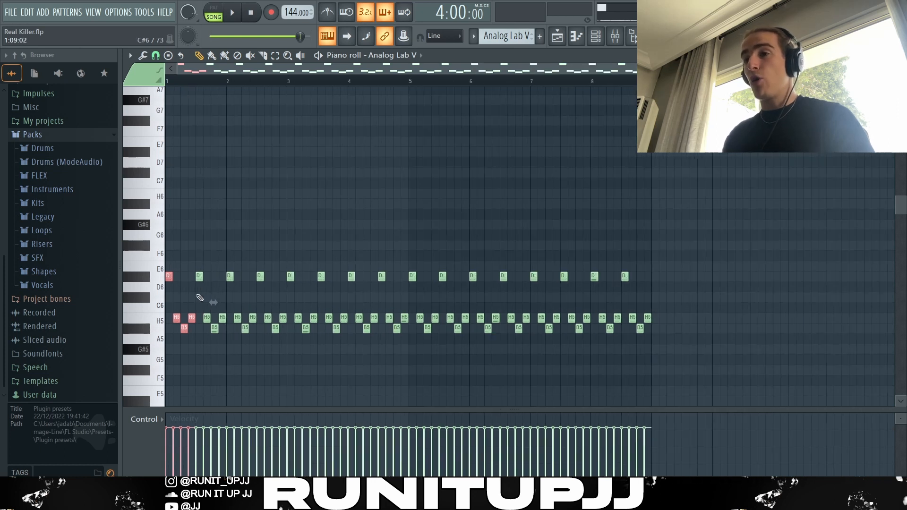
pyautogui.hotkey('ctrl', 'a')
pyautogui.keyDown('ctrl'); pyautogui.click(662, 217); pyautogui.keyUp('ctrl')
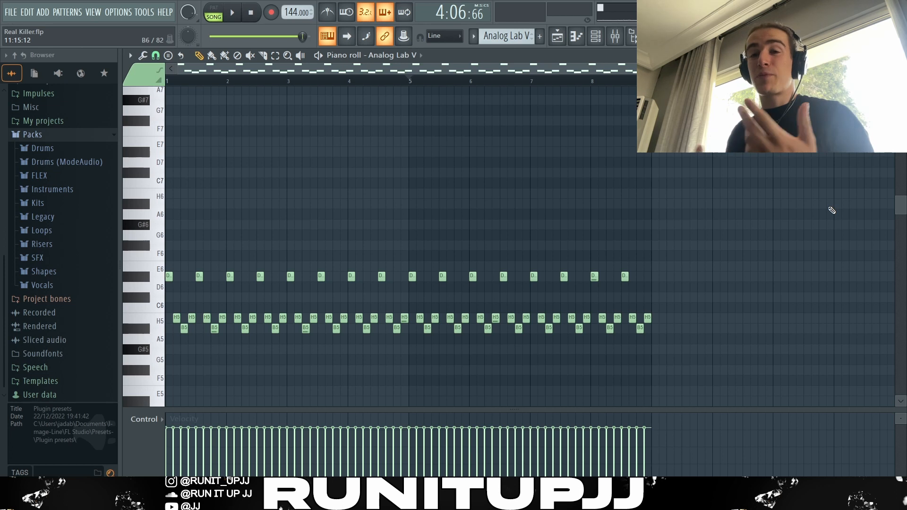
pyautogui.press('space')
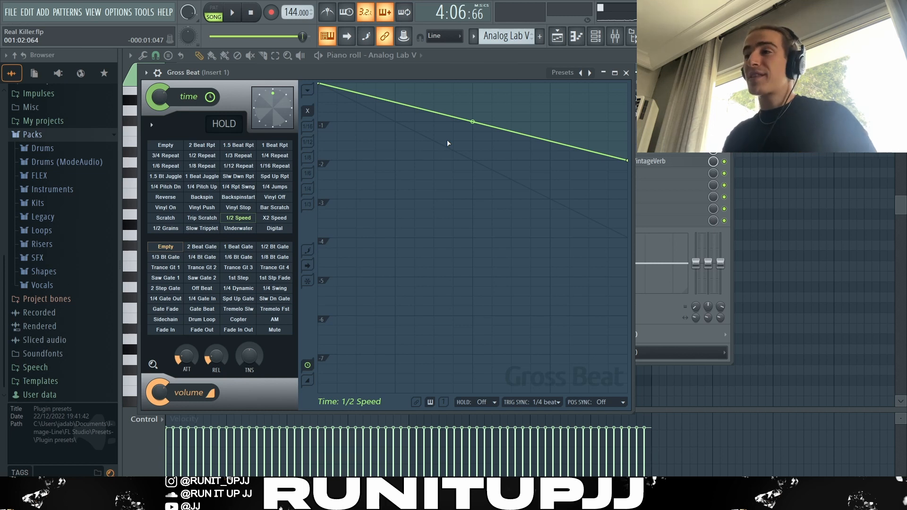
# Load the Momentary preset in Gross Beat on Insert 1 and go through the insert's effect chain.
pyautogui.rightClick(592, 73)
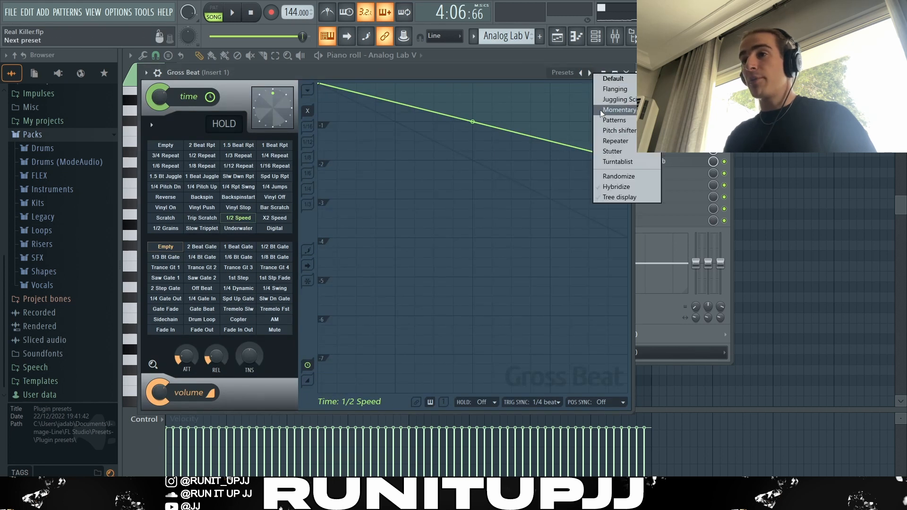
pyautogui.click(608, 111)
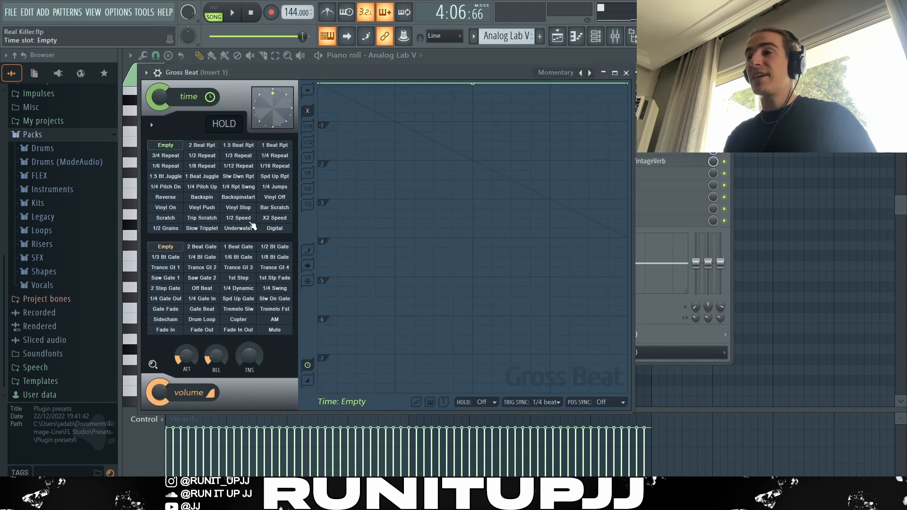
pyautogui.click(644, 125)
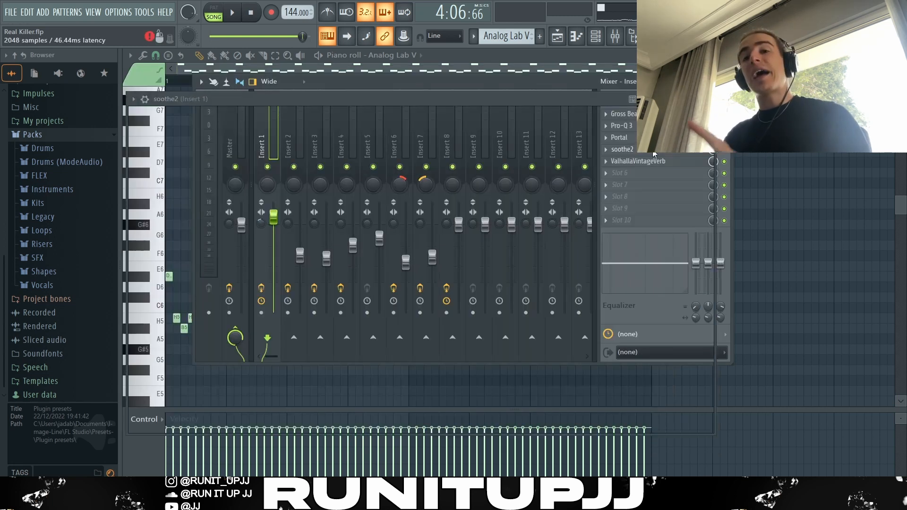
pyautogui.click(600, 171)
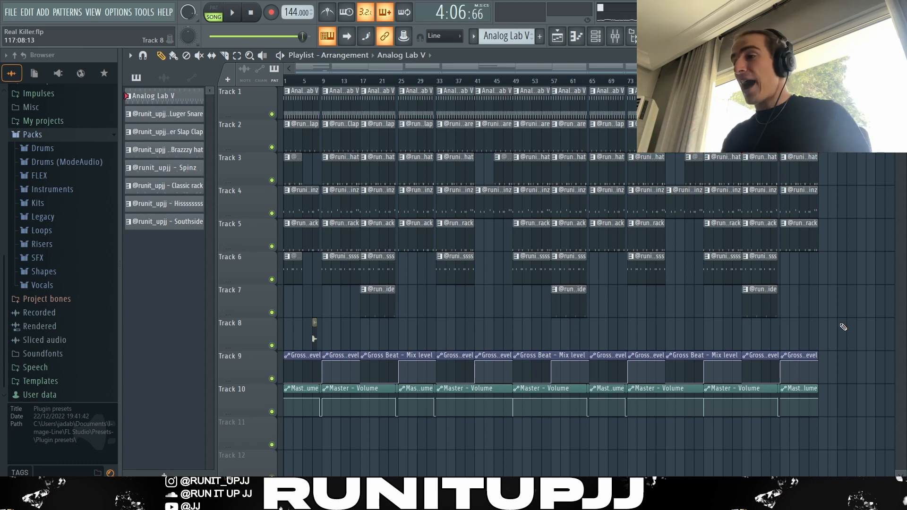
# Examine the Gross Beat mix level and master volume automation clips across the playlist arrangement.
pyautogui.moveTo(854, 365); pyautogui.dragTo(281, 380)
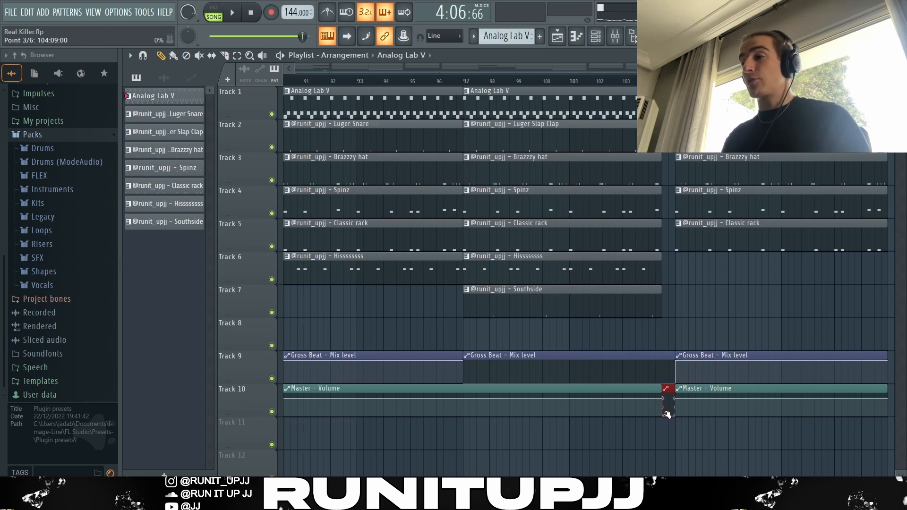
pyautogui.scroll(-3, 547, 348)
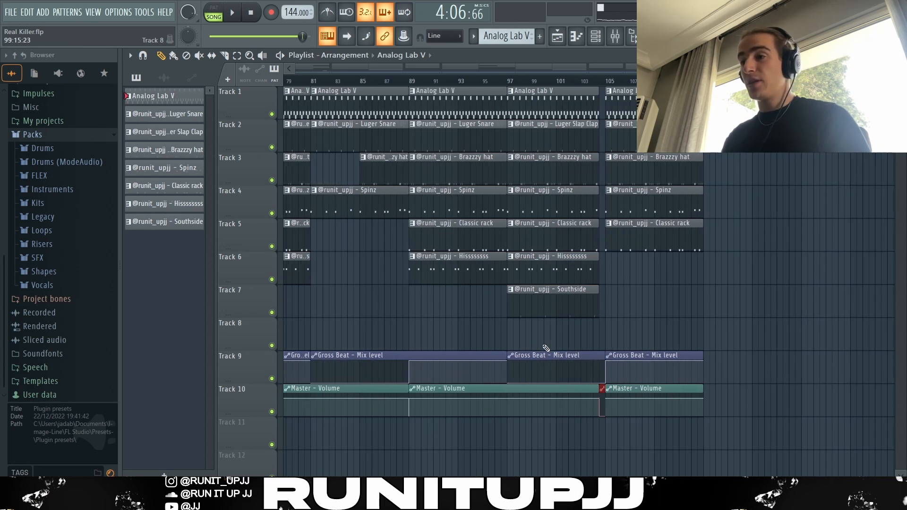
pyautogui.scroll(-3, 345, 359)
pyautogui.scroll(3, 471, 426)
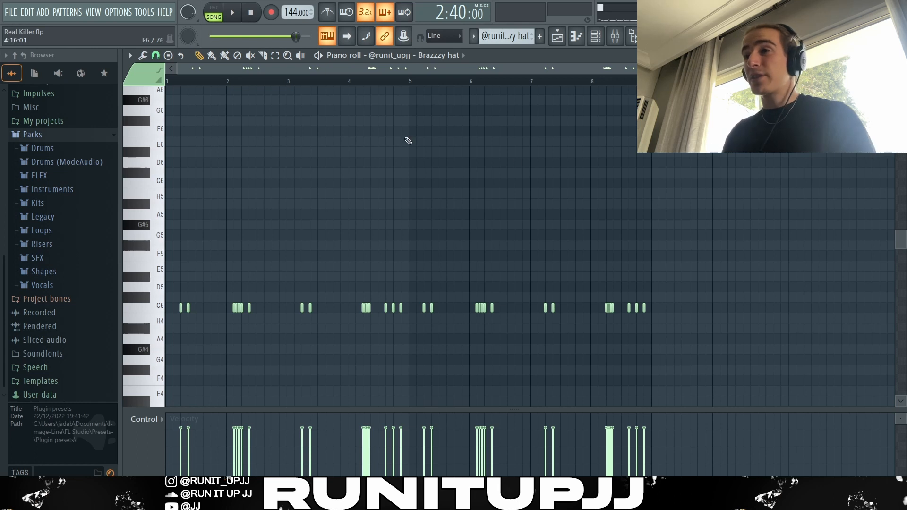
# Examine the first four bars of the Brazzzy hat pattern, its paired hits, the four-note roll in bar 2 and the snap options.
pyautogui.moveTo(411, 81); pyautogui.dragTo(12, 96)
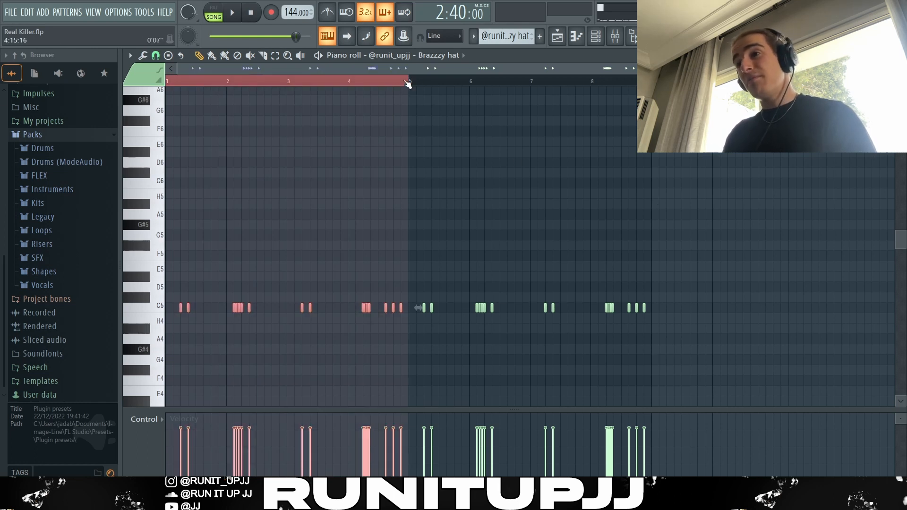
pyautogui.moveTo(409, 87); pyautogui.dragTo(277, 218)
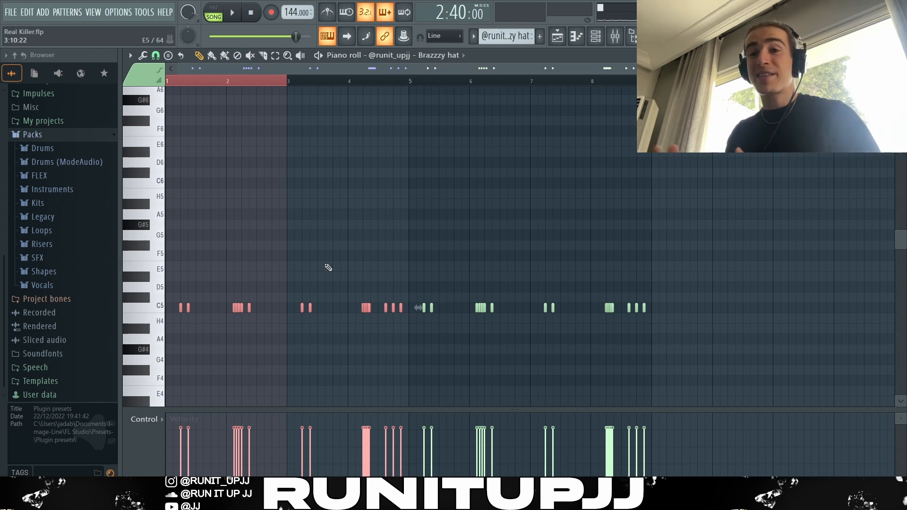
pyautogui.moveTo(287, 82); pyautogui.dragTo(411, 96)
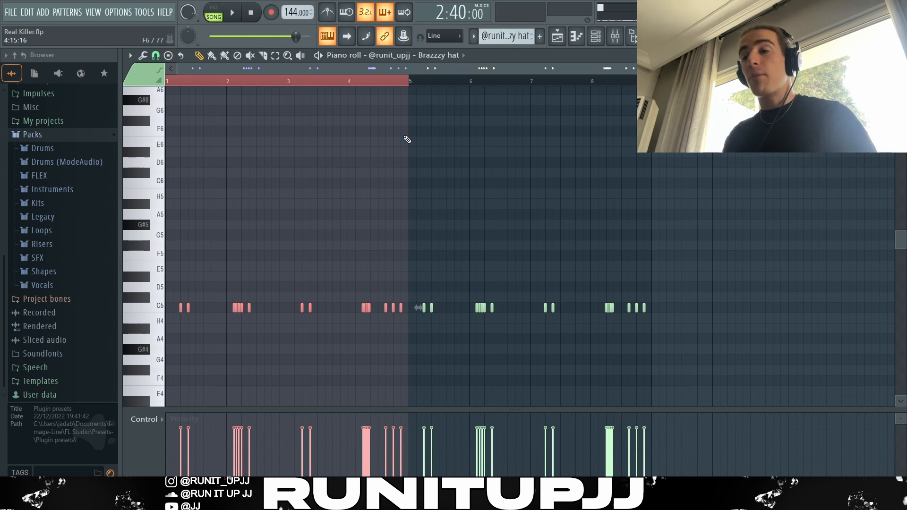
pyautogui.scroll(3, 180, 333)
pyautogui.moveTo(183, 301); pyautogui.dragTo(252, 338)
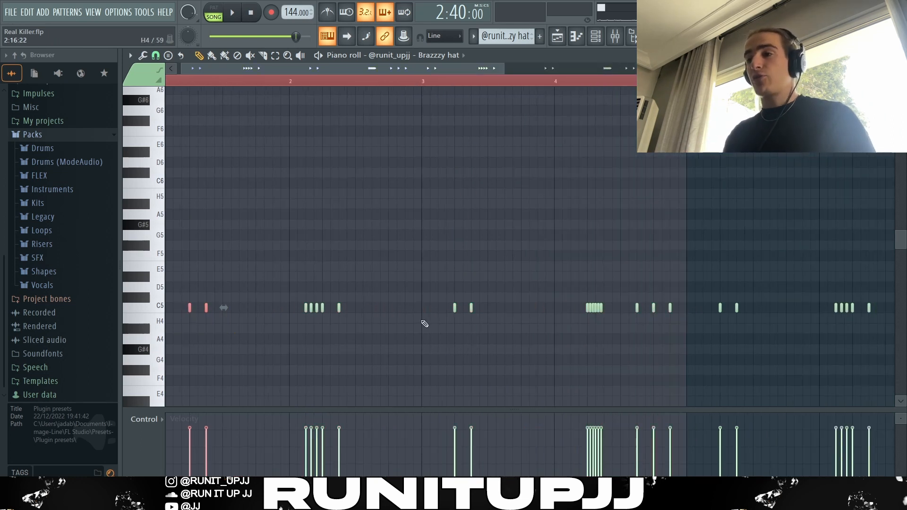
pyautogui.moveTo(432, 309); pyautogui.dragTo(482, 314)
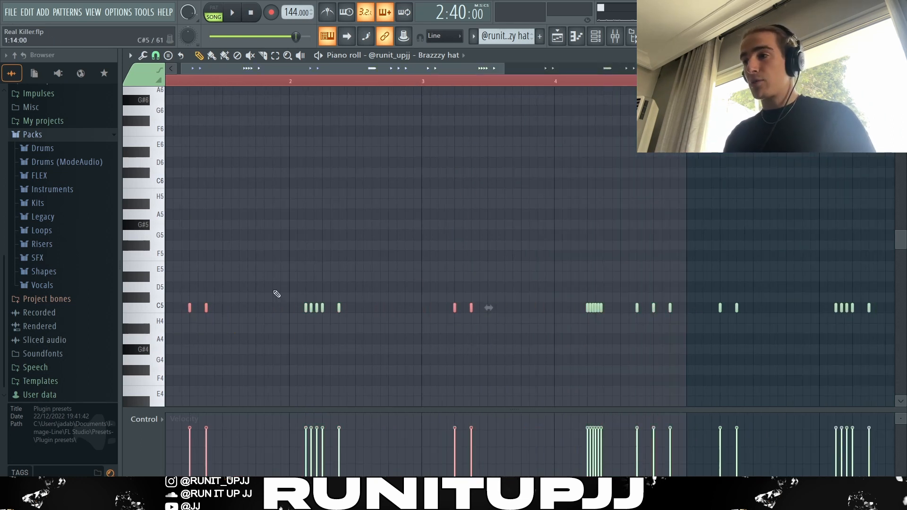
pyautogui.scroll(2, 309, 319)
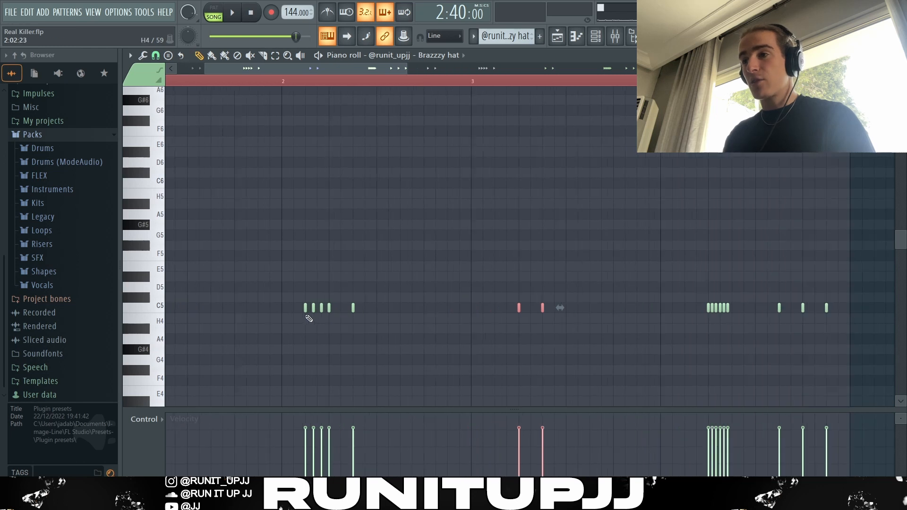
pyautogui.moveTo(300, 302); pyautogui.dragTo(338, 324)
pyautogui.scroll(-2, 284, 233)
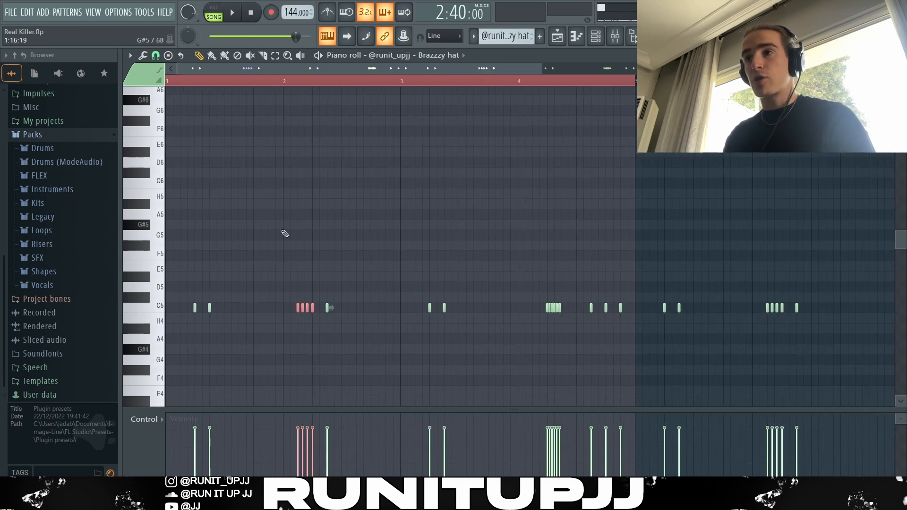
pyautogui.click(158, 58)
pyautogui.click(174, 143)
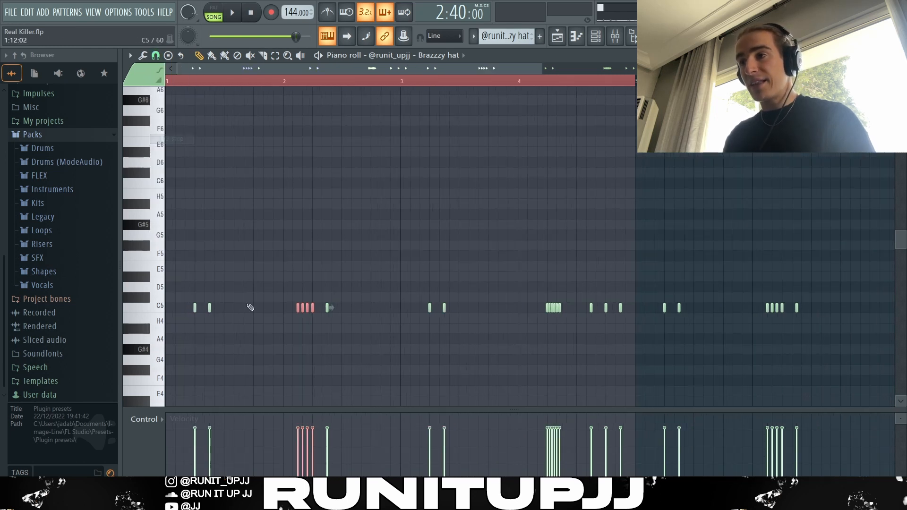
# Examine the fast hat roll and three closing hits in bar 4, compare them with bars 5 to 8, and play the pattern.
pyautogui.scroll(3, 307, 316)
pyautogui.moveTo(410, 307); pyautogui.dragTo(486, 310)
pyautogui.scroll(-4, 438, 330)
pyautogui.scroll(4, 538, 324)
pyautogui.scroll(-4, 653, 324)
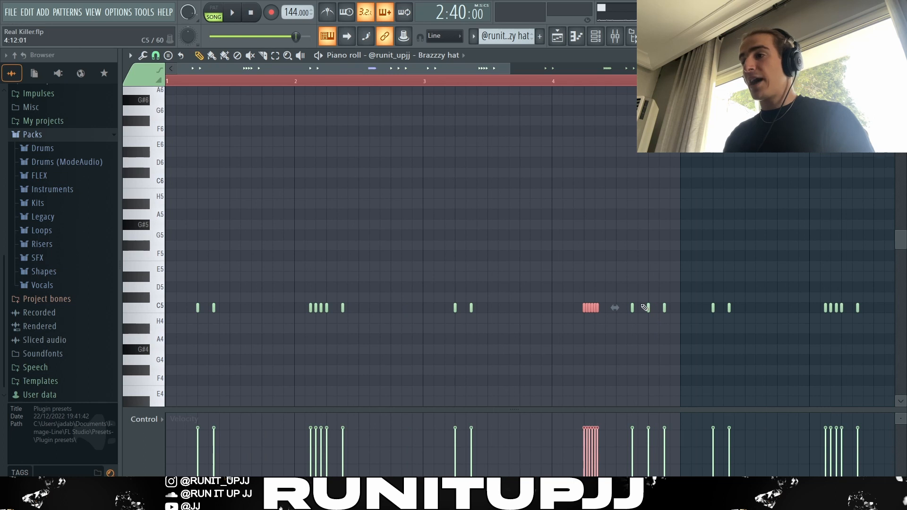
pyautogui.moveTo(624, 293); pyautogui.dragTo(680, 337)
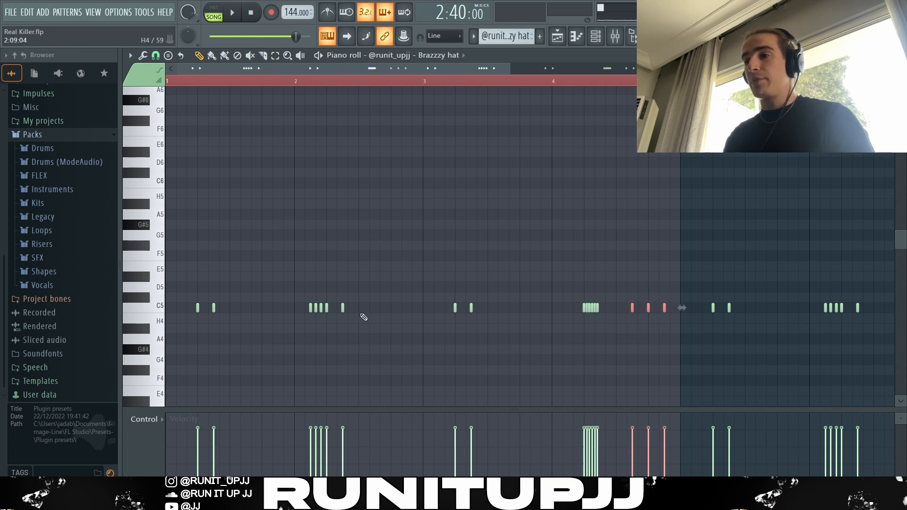
pyautogui.keyDown('ctrl'); pyautogui.click(413, 315); pyautogui.keyUp('ctrl')
pyautogui.scroll(-3, 414, 315)
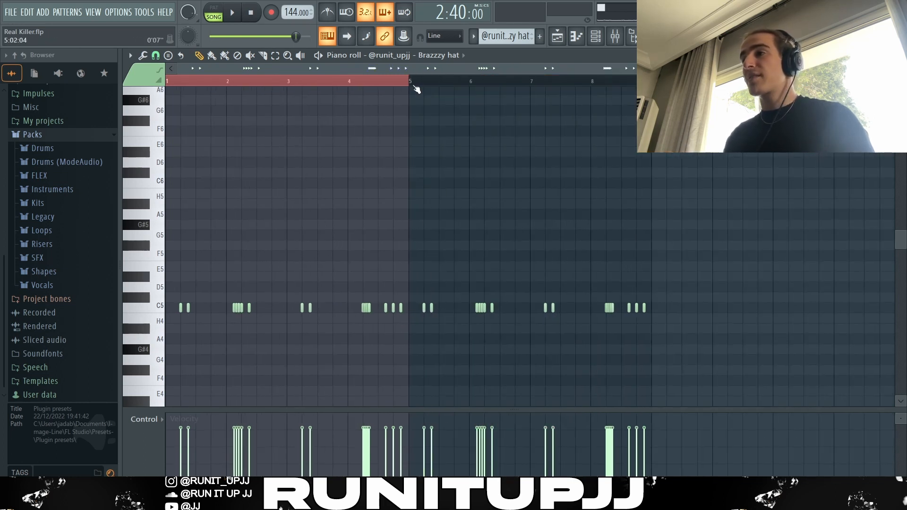
pyautogui.moveTo(415, 89); pyautogui.dragTo(658, 307)
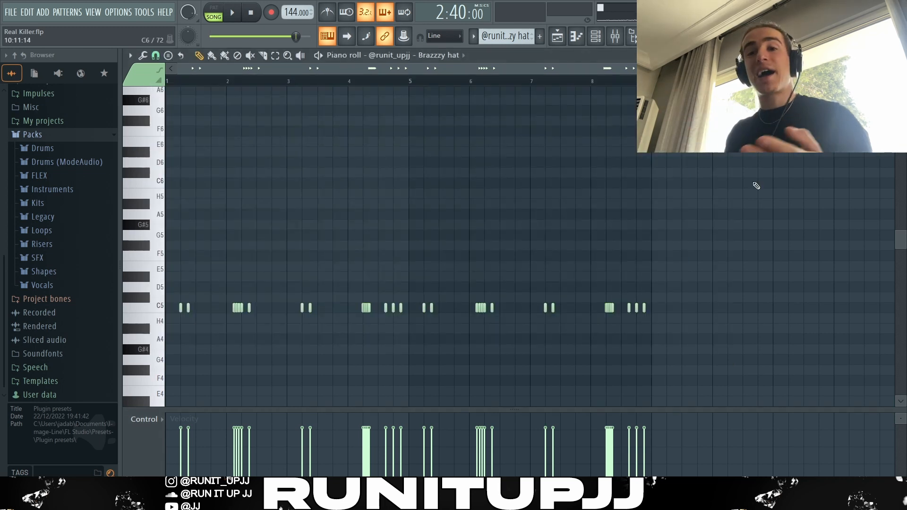
pyautogui.press('space')
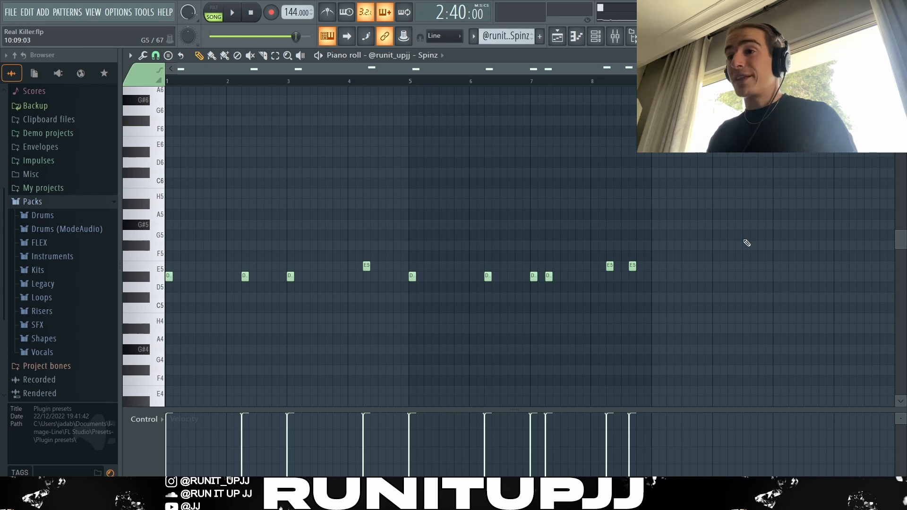
# Examine the Spinz pattern's D#5 and E5 note placement in bars 1 to 4 and its variation in bars 5 to 8.
pyautogui.moveTo(318, 287); pyautogui.dragTo(169, 281)
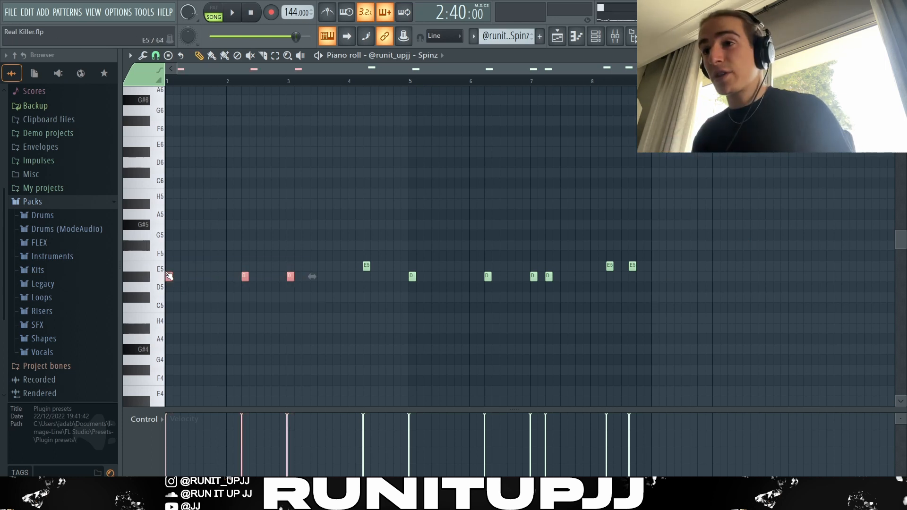
pyautogui.click(181, 288)
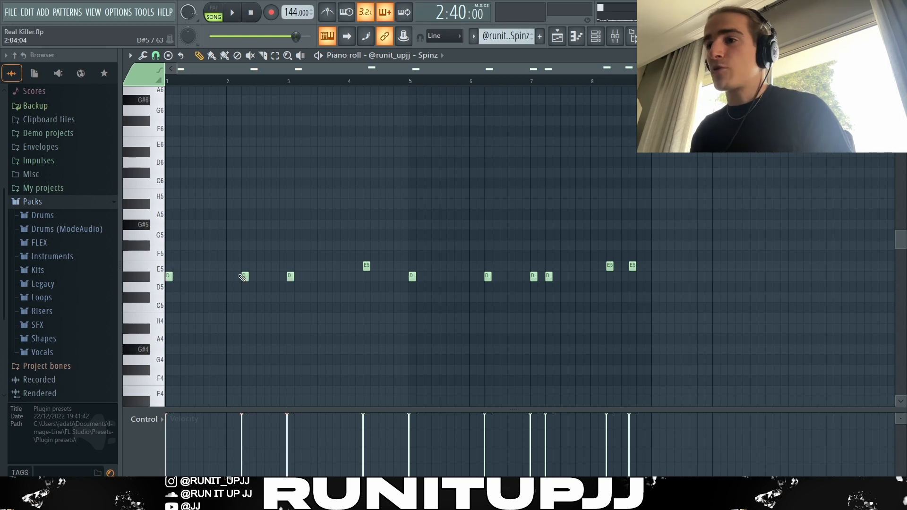
pyautogui.moveTo(285, 289); pyautogui.dragTo(295, 278)
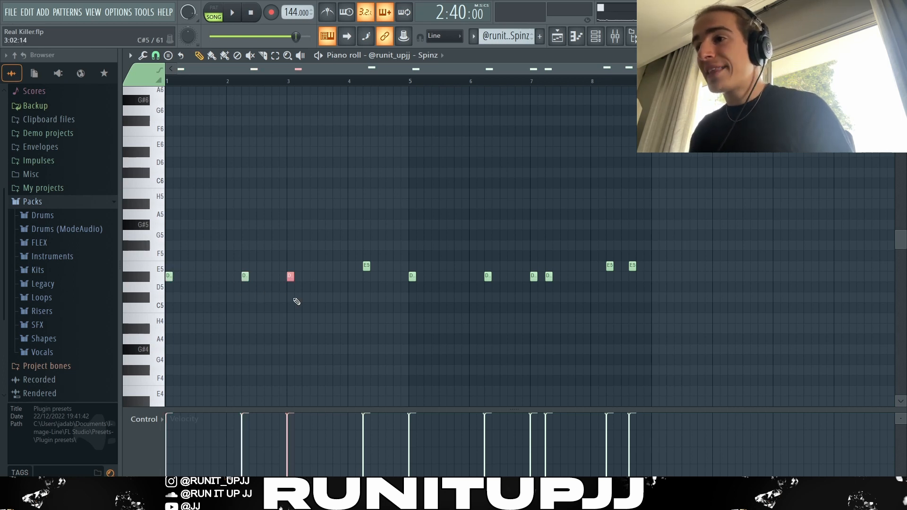
pyautogui.click(365, 266)
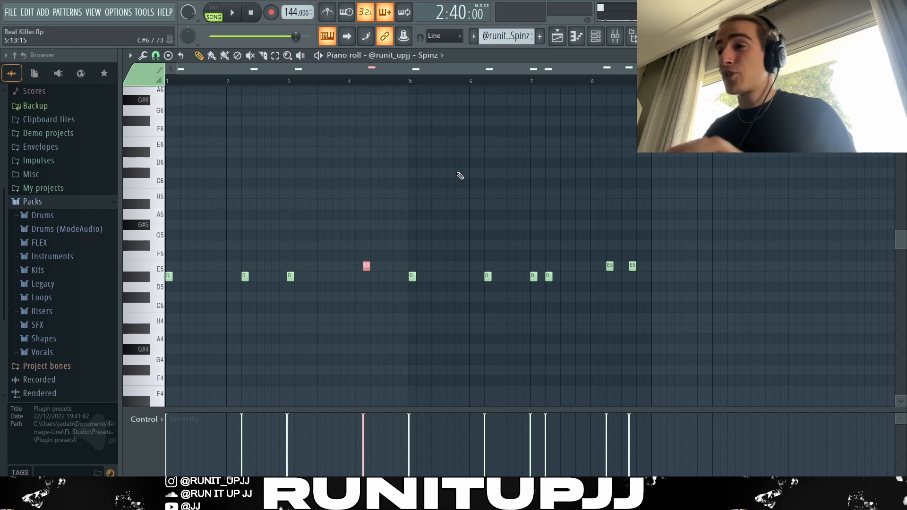
pyautogui.moveTo(397, 239); pyautogui.dragTo(712, 282)
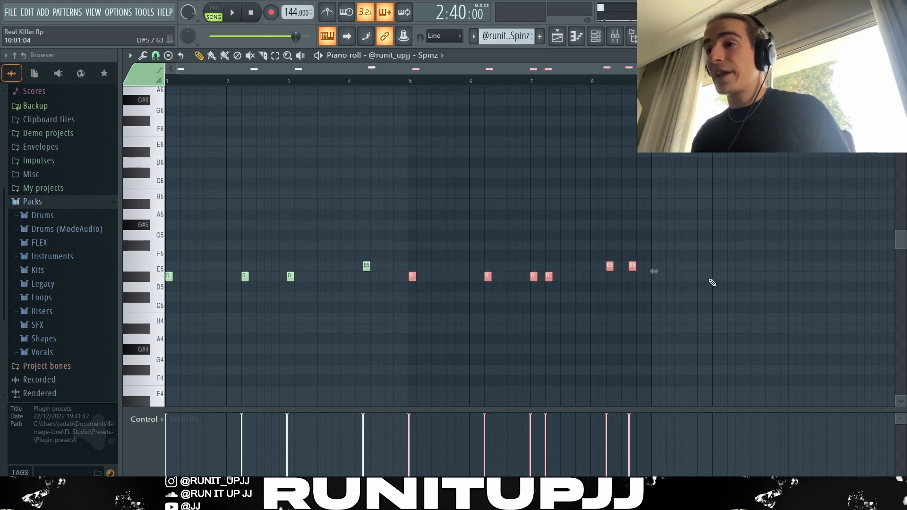
pyautogui.keyDown('ctrl'); pyautogui.click(563, 342); pyautogui.keyUp('ctrl')
pyautogui.moveTo(553, 264); pyautogui.dragTo(458, 297)
pyautogui.scroll(4, 578, 297)
pyautogui.moveTo(494, 251); pyautogui.dragTo(501, 282)
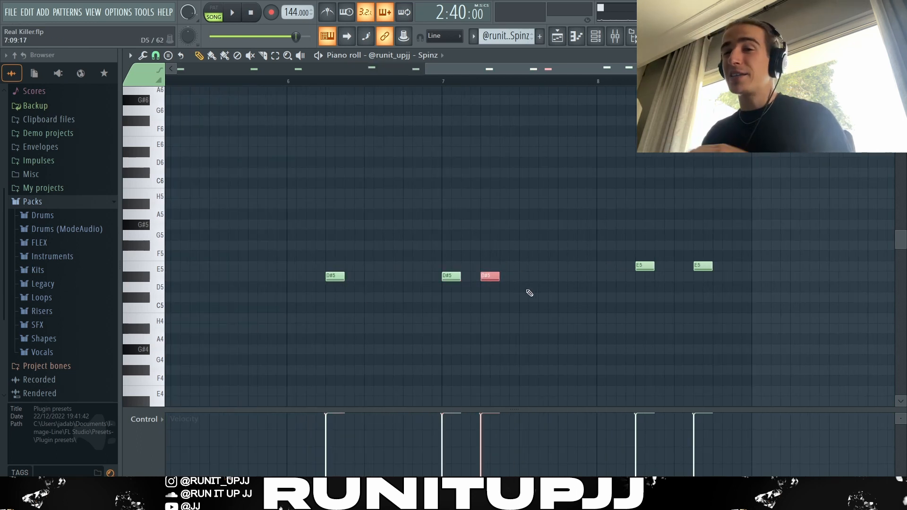
pyautogui.keyDown('ctrl'); pyautogui.click(529, 293); pyautogui.keyUp('ctrl')
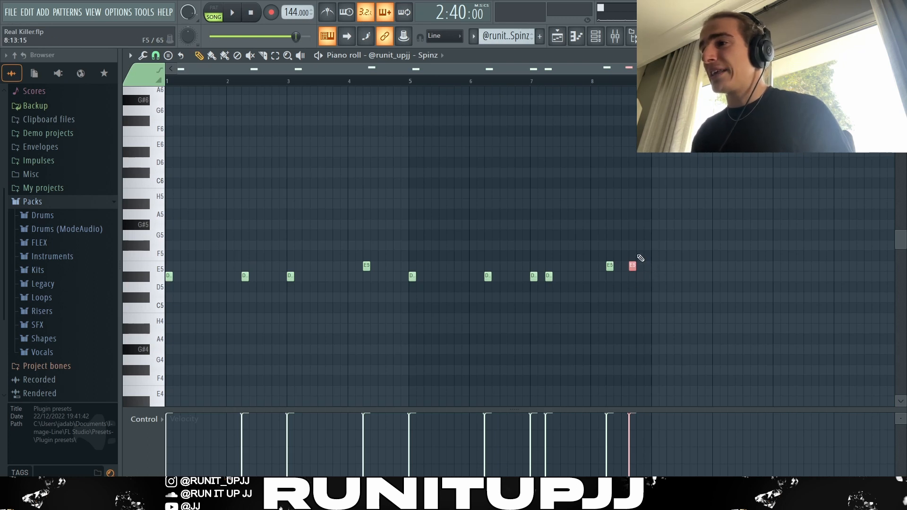
pyautogui.keyDown('ctrl'); pyautogui.click(645, 268); pyautogui.keyUp('ctrl')
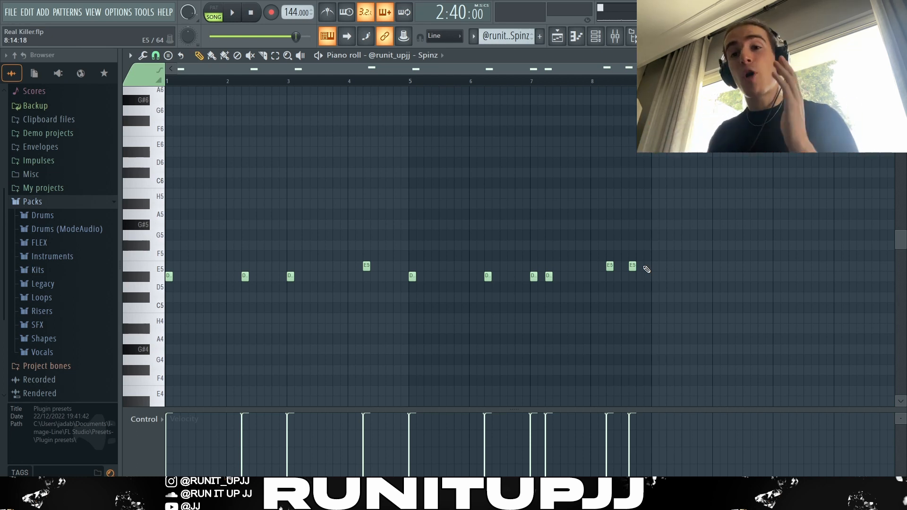
# Review all notes of the Spinz 808 pattern together and play the eight-bar pattern through.
pyautogui.hotkey('ctrl', 'a')
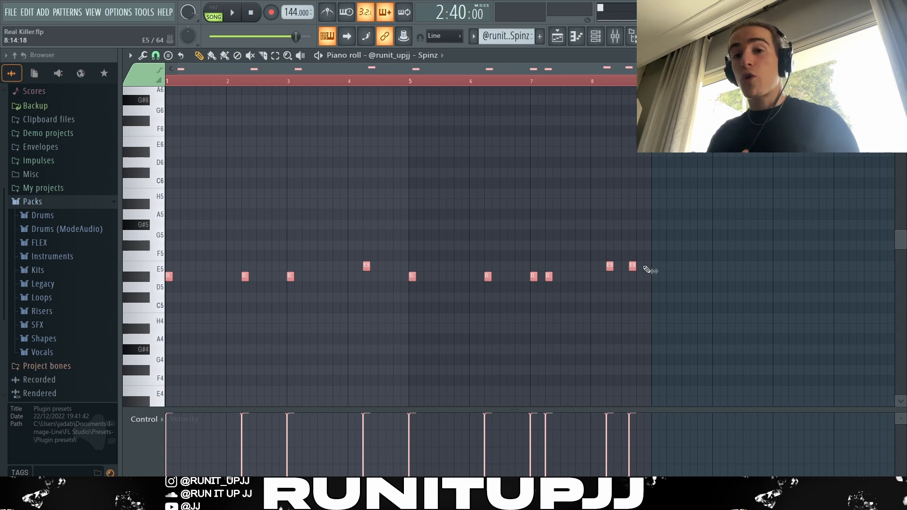
pyautogui.click(734, 235)
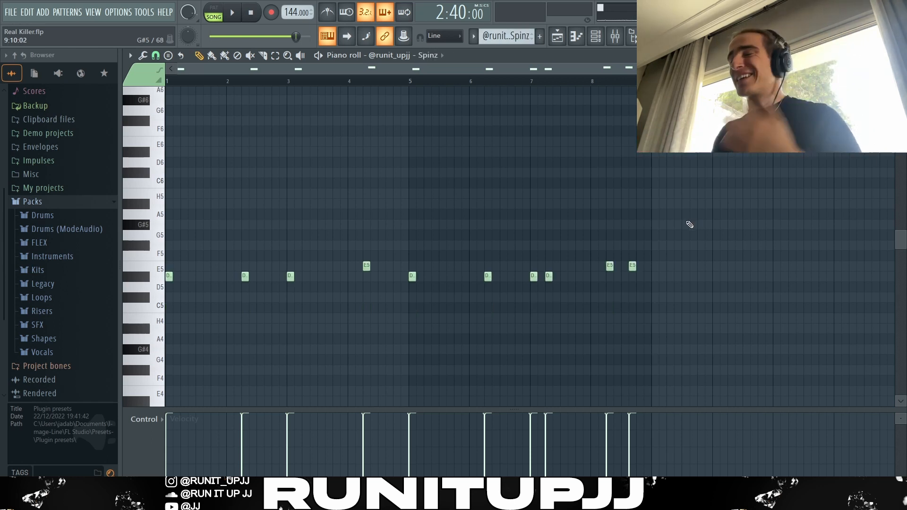
pyautogui.press('space')
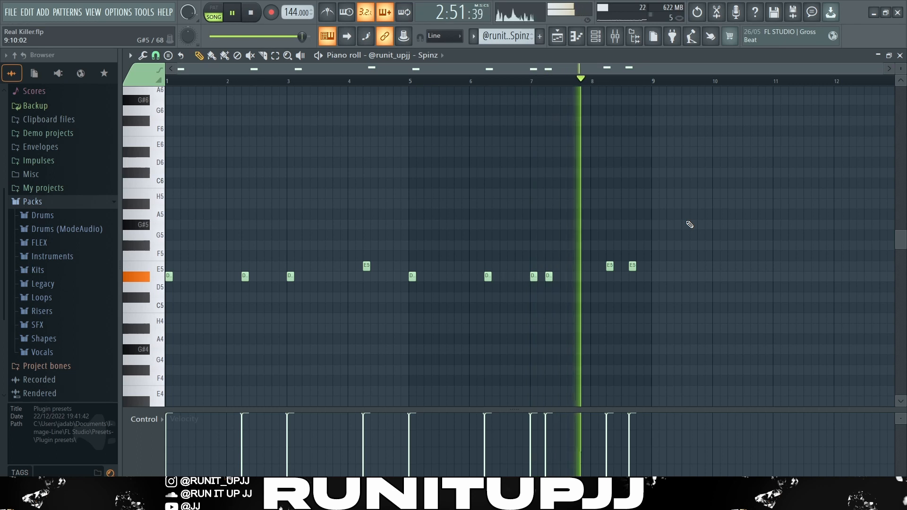
pyautogui.press('space')
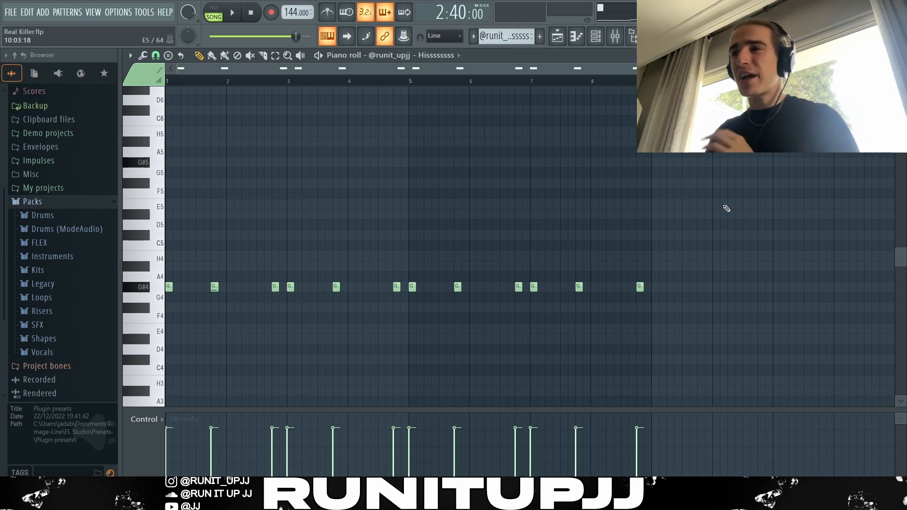
# Examine the Hisssssss pattern's G#4 notes in bars 1 and 2 one by one and their repetition through bar 8.
pyautogui.moveTo(410, 83); pyautogui.dragTo(166, 123)
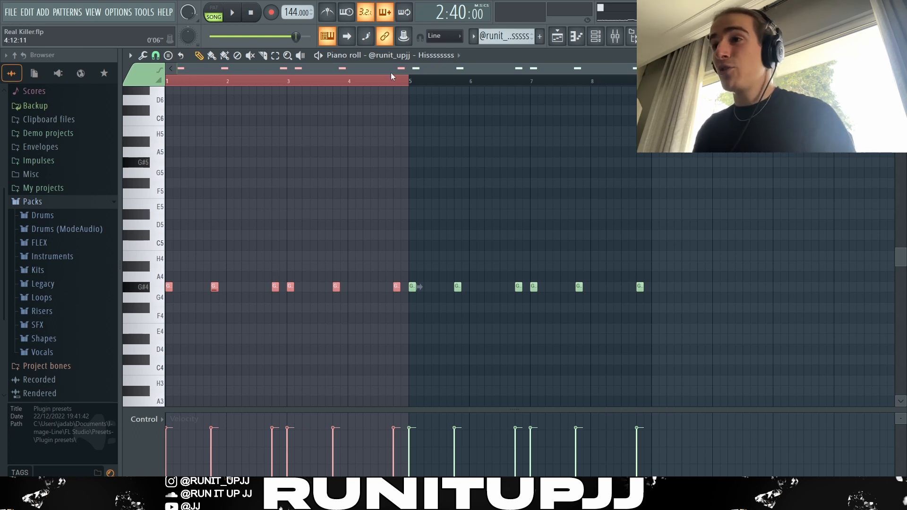
pyautogui.moveTo(410, 84); pyautogui.dragTo(290, 91)
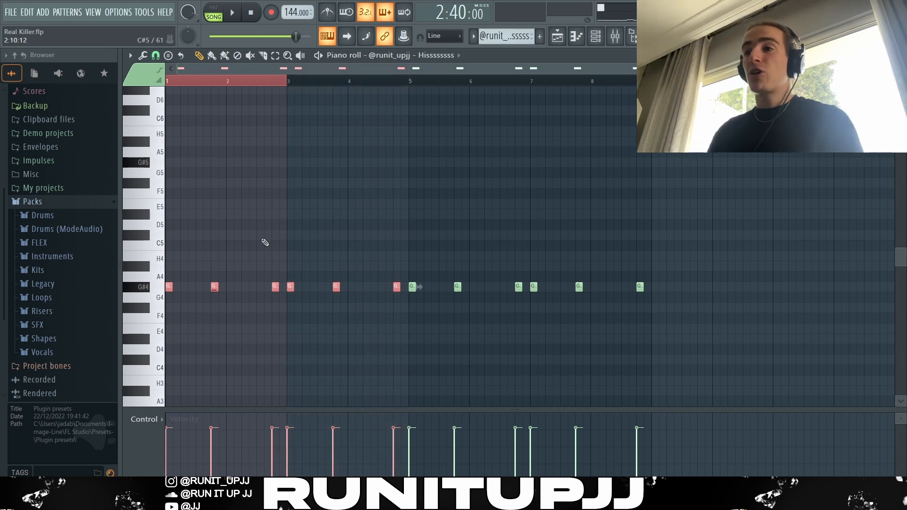
pyautogui.keyDown('ctrl'); pyautogui.click(174, 283); pyautogui.keyUp('ctrl')
pyautogui.moveTo(186, 277); pyautogui.dragTo(153, 312)
pyautogui.moveTo(204, 277); pyautogui.dragTo(215, 302)
pyautogui.moveTo(267, 272); pyautogui.dragTo(279, 311)
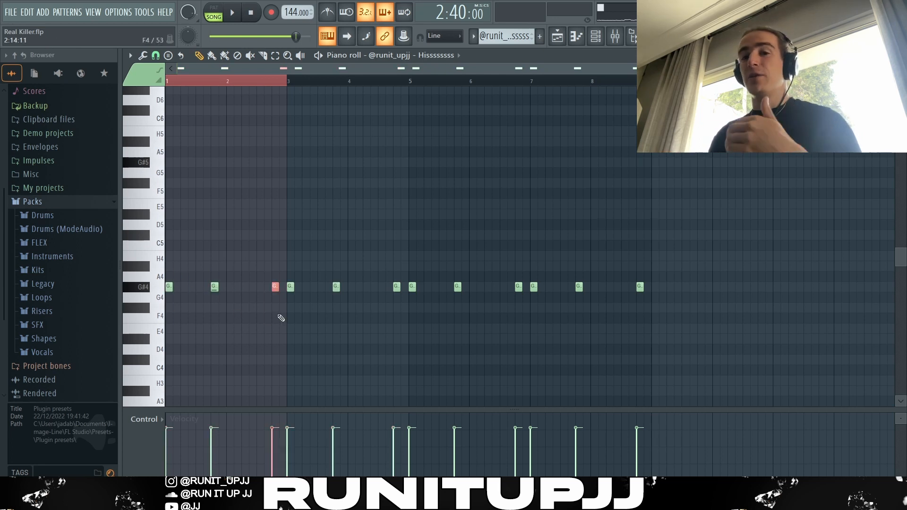
pyautogui.moveTo(291, 280); pyautogui.dragTo(299, 307)
pyautogui.moveTo(289, 82); pyautogui.dragTo(570, 84)
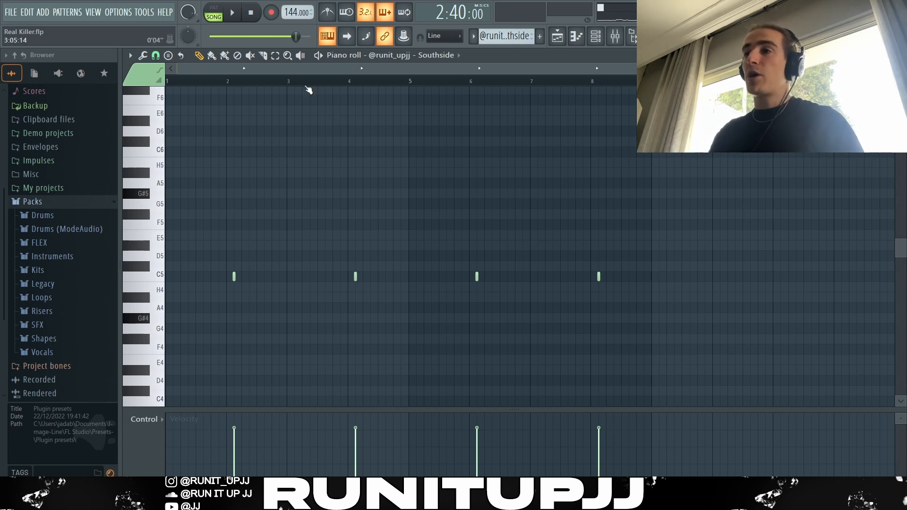
# Examine the Southside pattern's C5 hit and its two-bar repetition, and play all tracks together in the playlist from bar 97.
pyautogui.moveTo(289, 84); pyautogui.dragTo(168, 84)
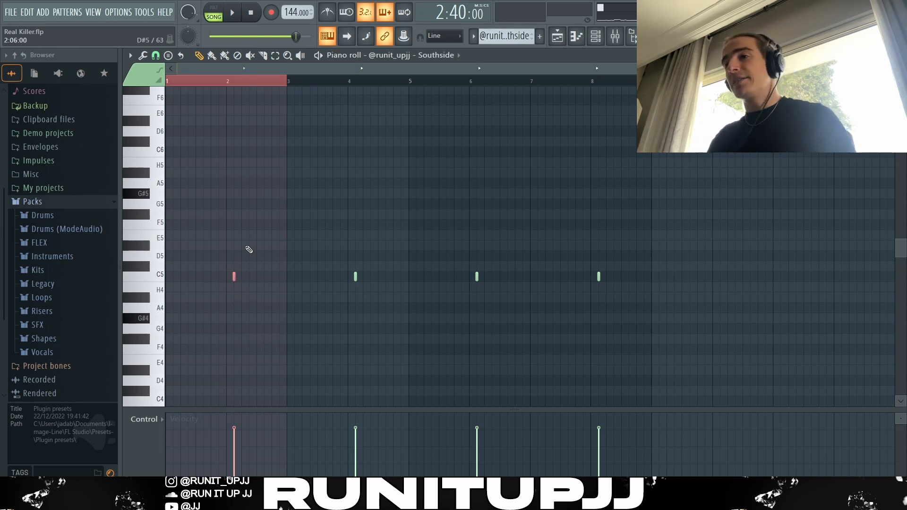
pyautogui.moveTo(285, 89); pyautogui.dragTo(615, 276)
pyautogui.press('F9')
pyautogui.click(391, 129)
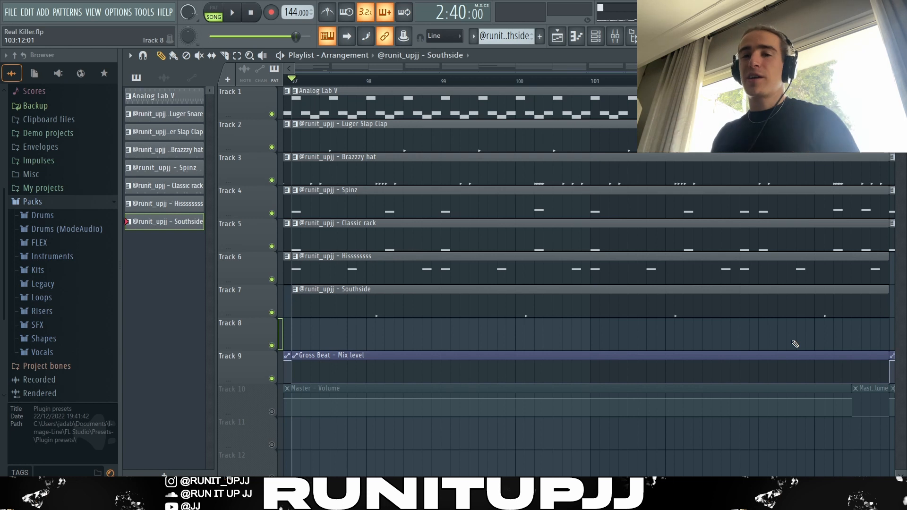
pyautogui.press('space')
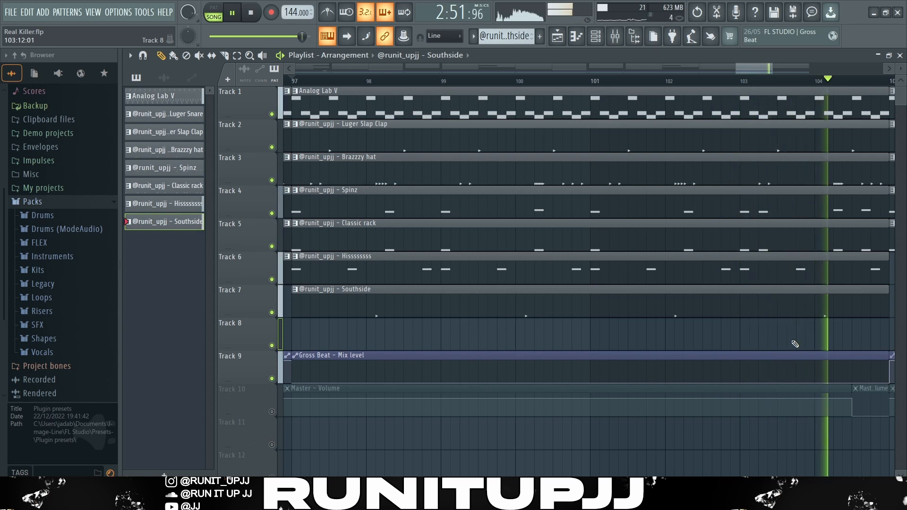
pyautogui.press('space')
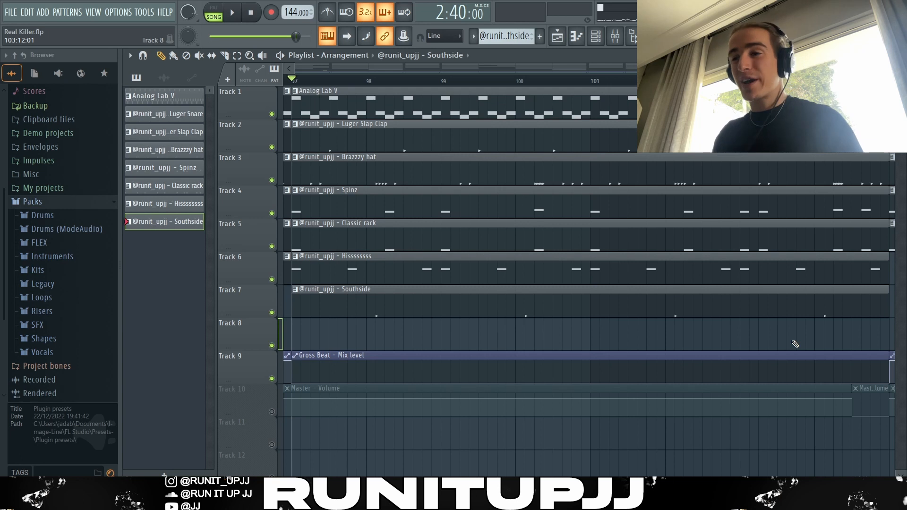
# Examine the arrangement's opening clips in bars 1 to 8 and the full-drum section in bars 9 to 24.
pyautogui.moveTo(299, 434); pyautogui.dragTo(258, 101)
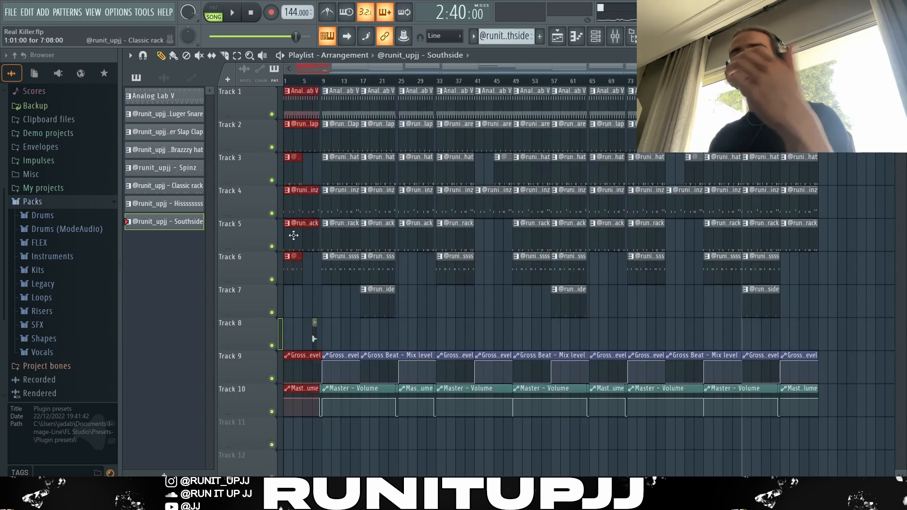
pyautogui.scroll(5, 282, 285)
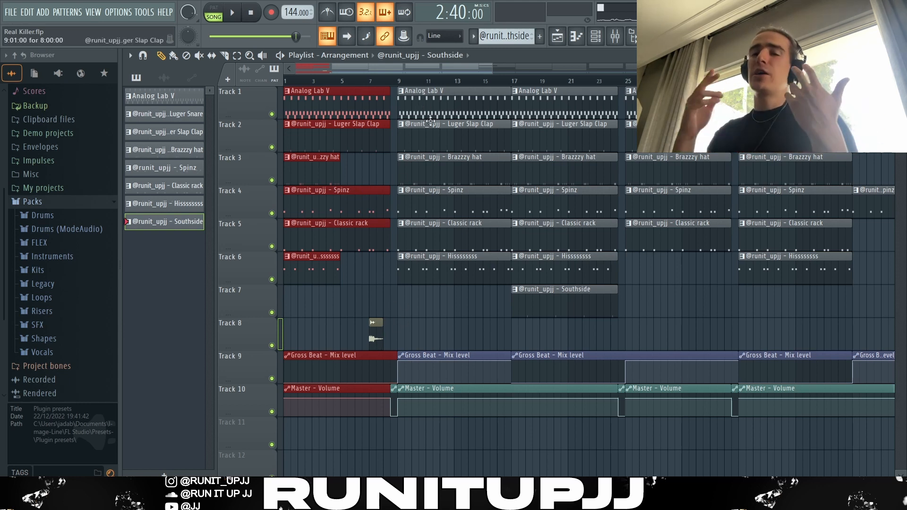
pyautogui.moveTo(601, 336); pyautogui.dragTo(449, 105)
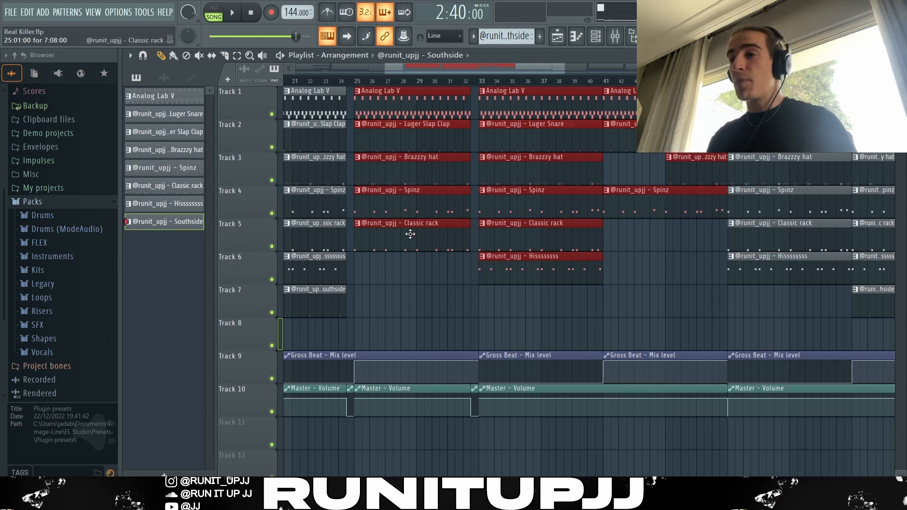
# Examine the Gross Beat and Hisssssss clips in bars 33 to 40 and the reduced clips with half-length Brazzzy hat in bars 41 to 48.
pyautogui.keyDown('ctrl'); pyautogui.click(537, 363); pyautogui.keyUp('ctrl')
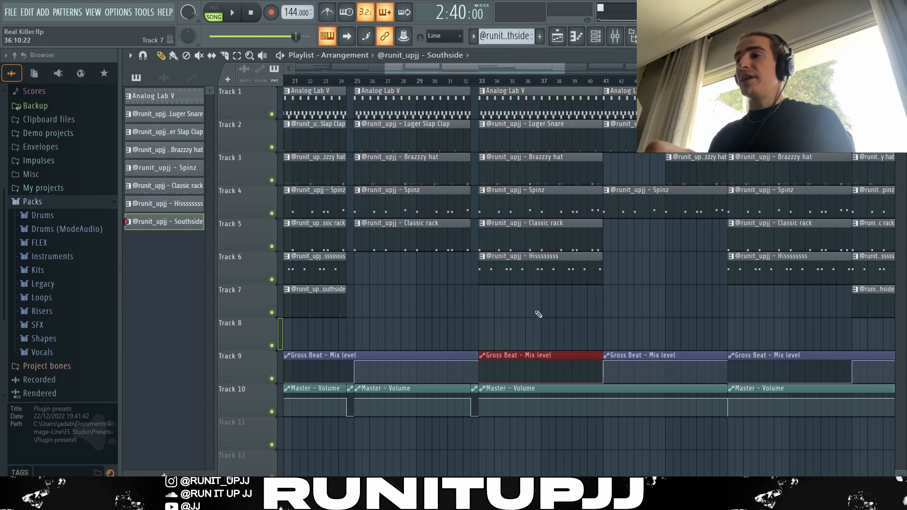
pyautogui.keyDown('ctrl'); pyautogui.click(528, 270); pyautogui.keyUp('ctrl')
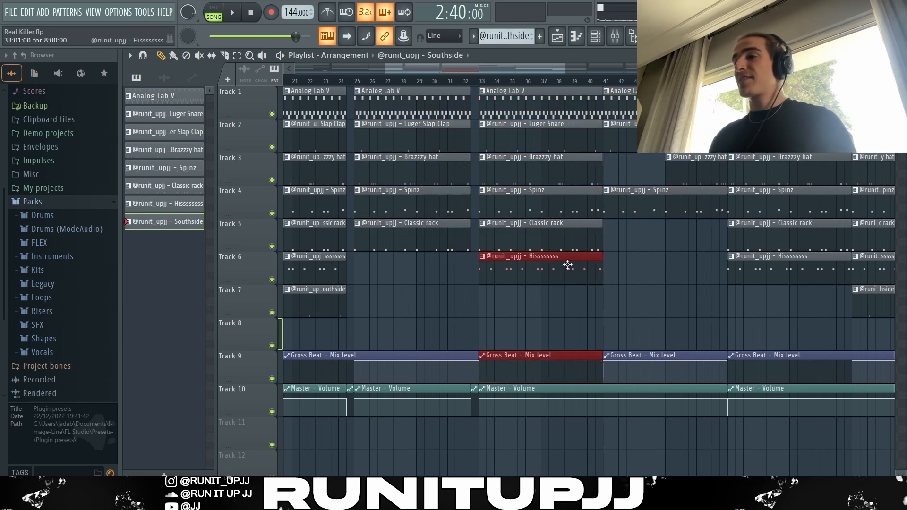
pyautogui.moveTo(689, 381); pyautogui.dragTo(641, 106)
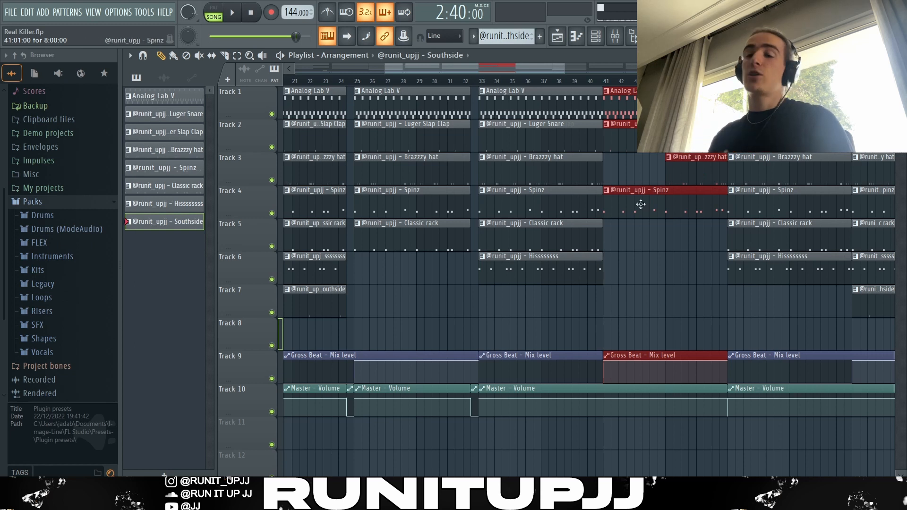
pyautogui.keyDown('ctrl'); pyautogui.click(658, 175); pyautogui.keyUp('ctrl')
# Compare the repeating sections across the whole arrangement from bar 9 through the closing section at bar 105.
pyautogui.scroll(-5, 656, 173)
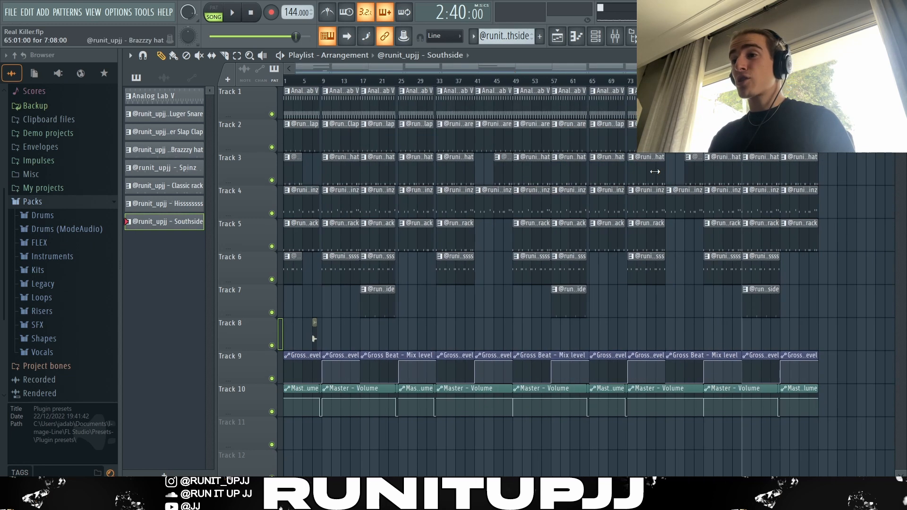
pyautogui.moveTo(384, 325); pyautogui.dragTo(321, 102)
pyautogui.moveTo(529, 308); pyautogui.dragTo(428, 139)
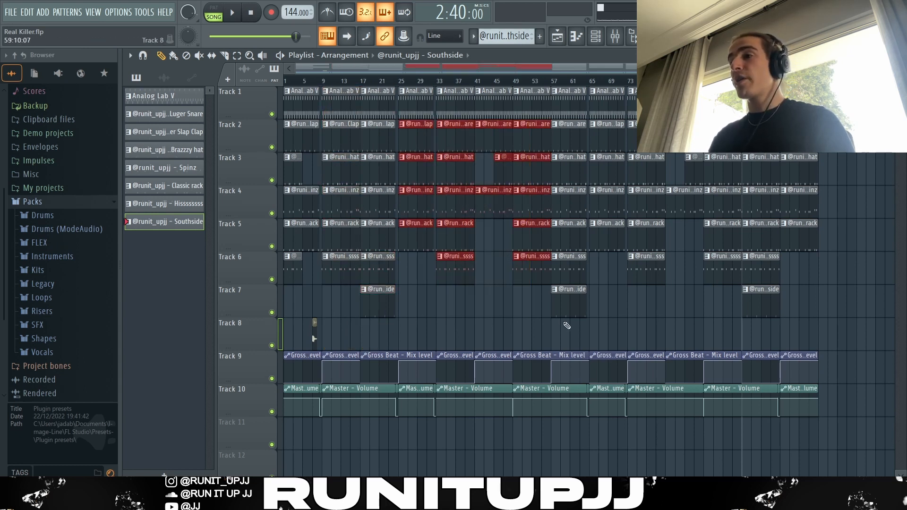
pyautogui.moveTo(573, 330); pyautogui.dragTo(526, 99)
pyautogui.moveTo(687, 310); pyautogui.dragTo(624, 101)
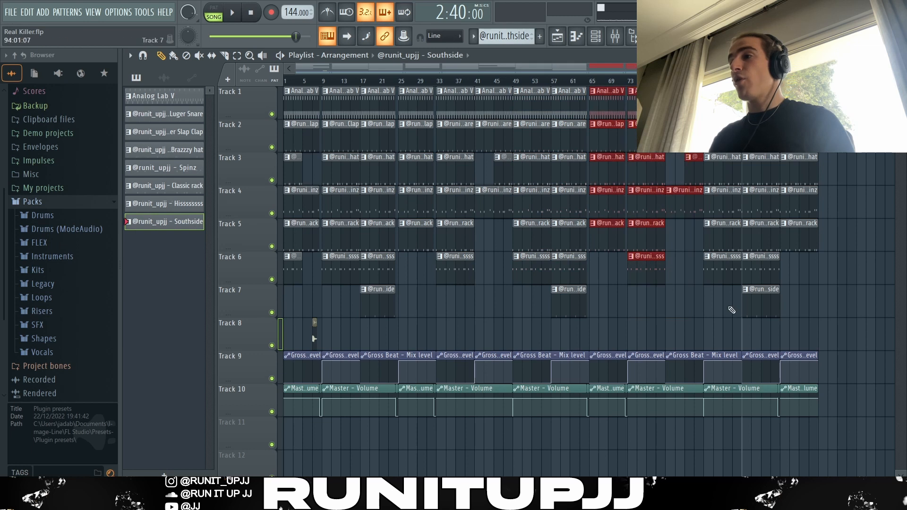
pyautogui.moveTo(764, 327); pyautogui.dragTo(728, 106)
pyautogui.moveTo(843, 307); pyautogui.dragTo(807, 157)
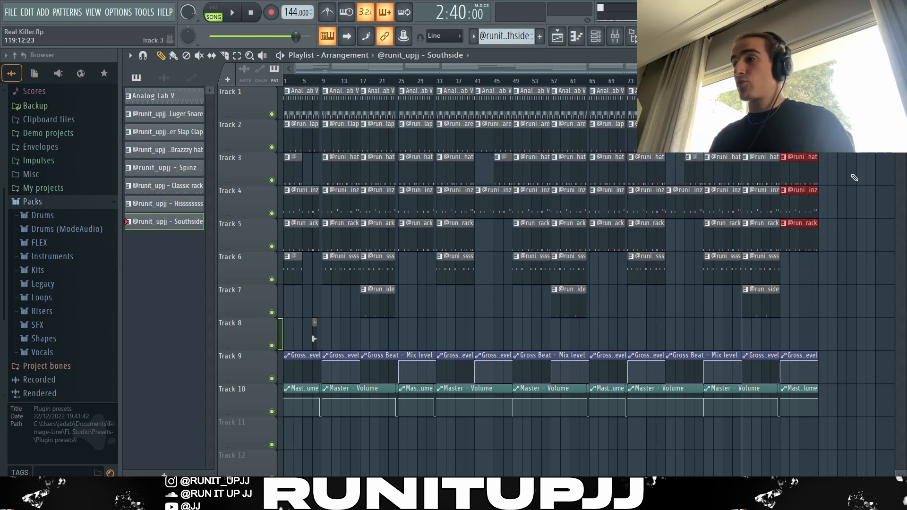